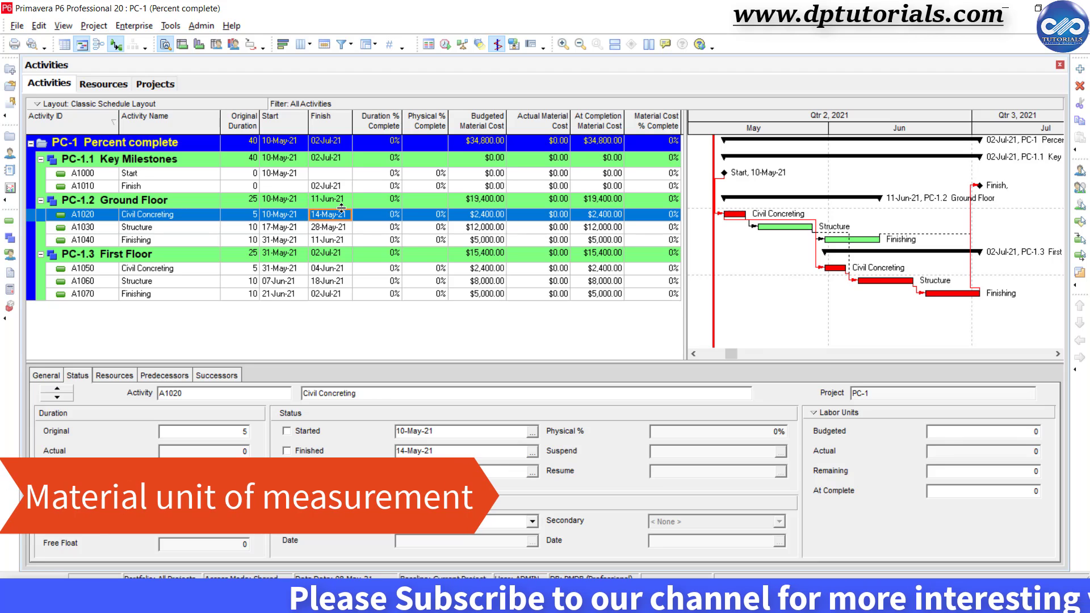
- Show Civil Concreting's C.Concrete assignment with its 240 cubic meters budgeted
{"action": "left_click", "coordinate": [114, 376]}
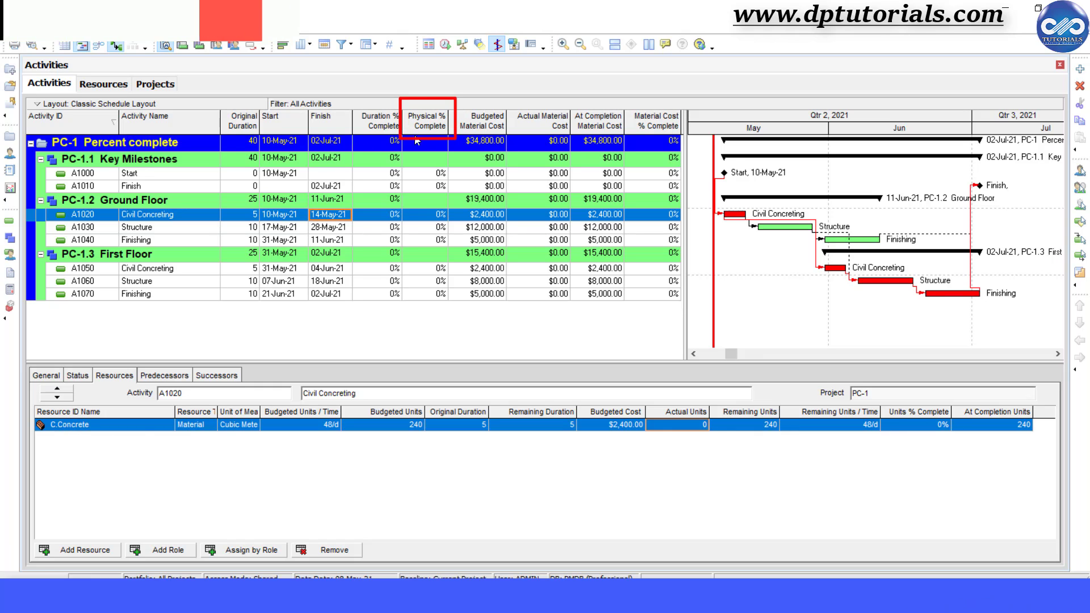
{"action": "left_click", "coordinate": [168, 228]}
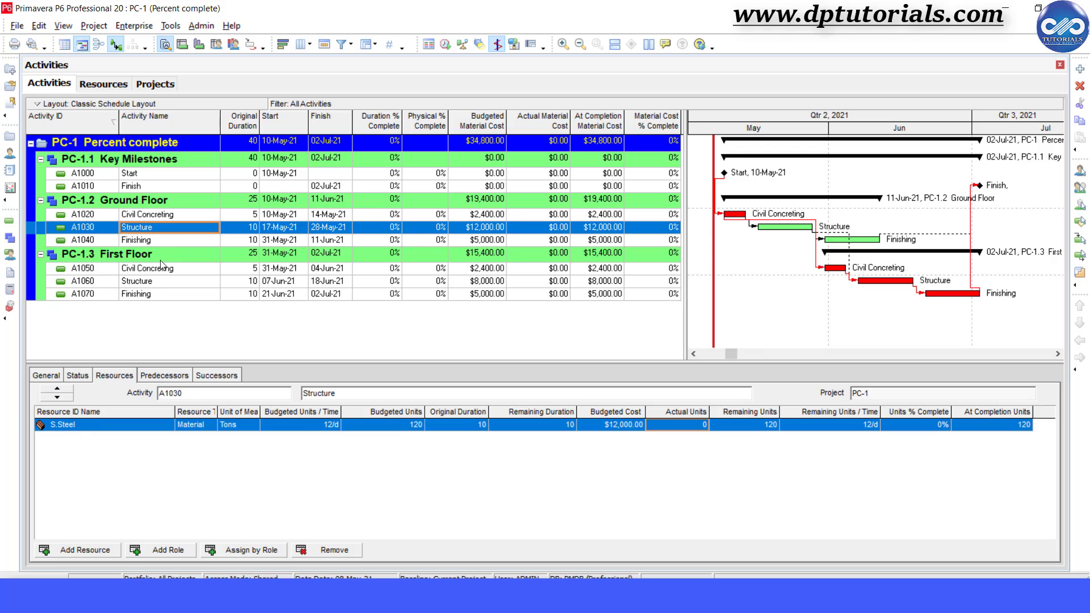
{"action": "left_click", "coordinate": [175, 218]}
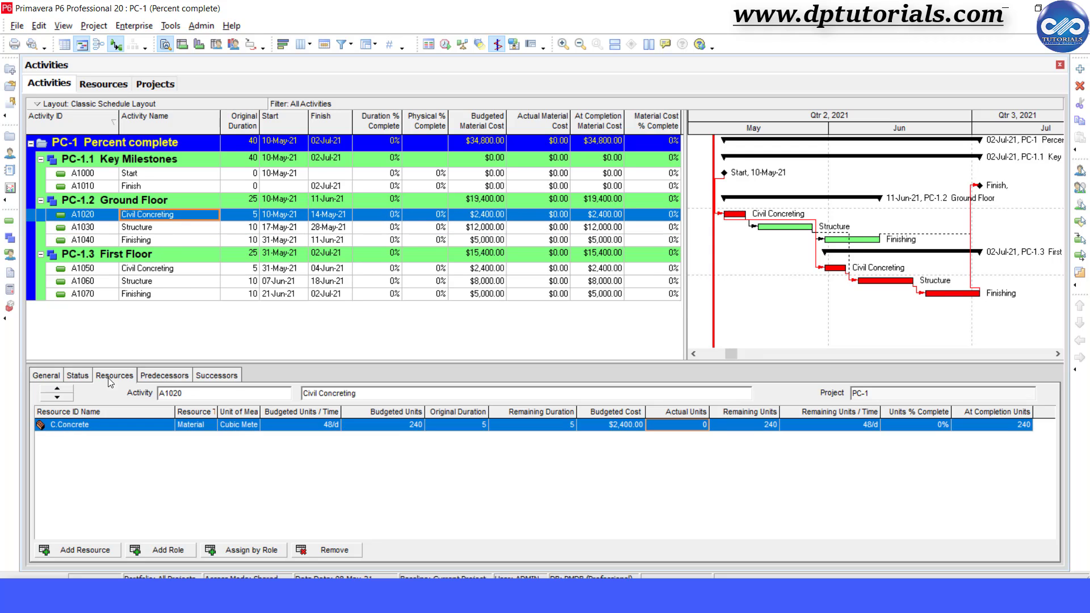
{"action": "left_click", "coordinate": [165, 283]}
{"action": "left_click", "coordinate": [165, 296]}
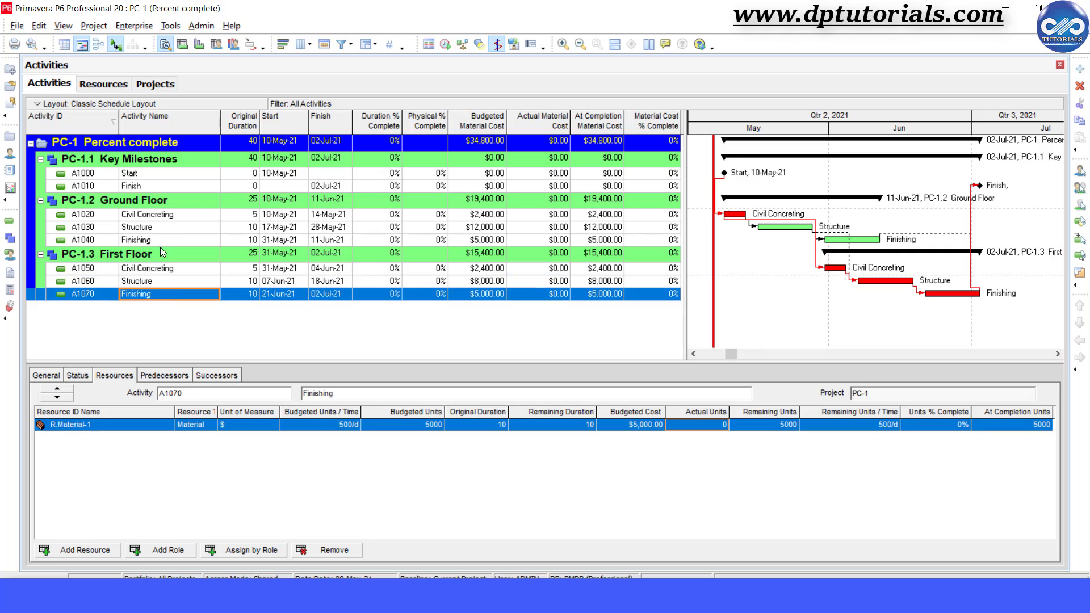
{"action": "left_click", "coordinate": [157, 218]}
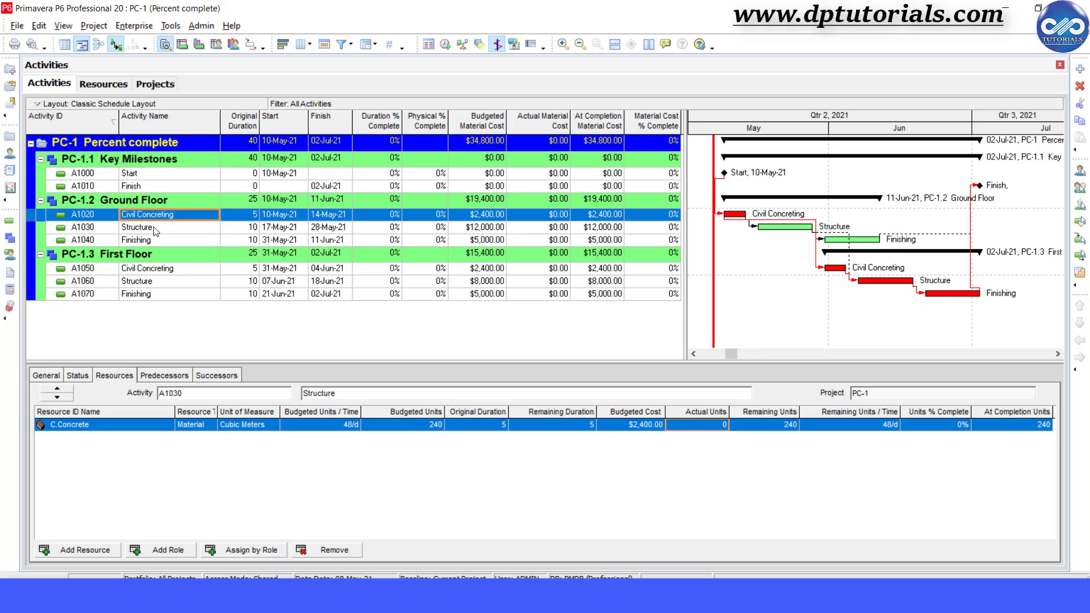
{"action": "left_click", "coordinate": [155, 243]}
{"action": "left_click", "coordinate": [155, 273]}
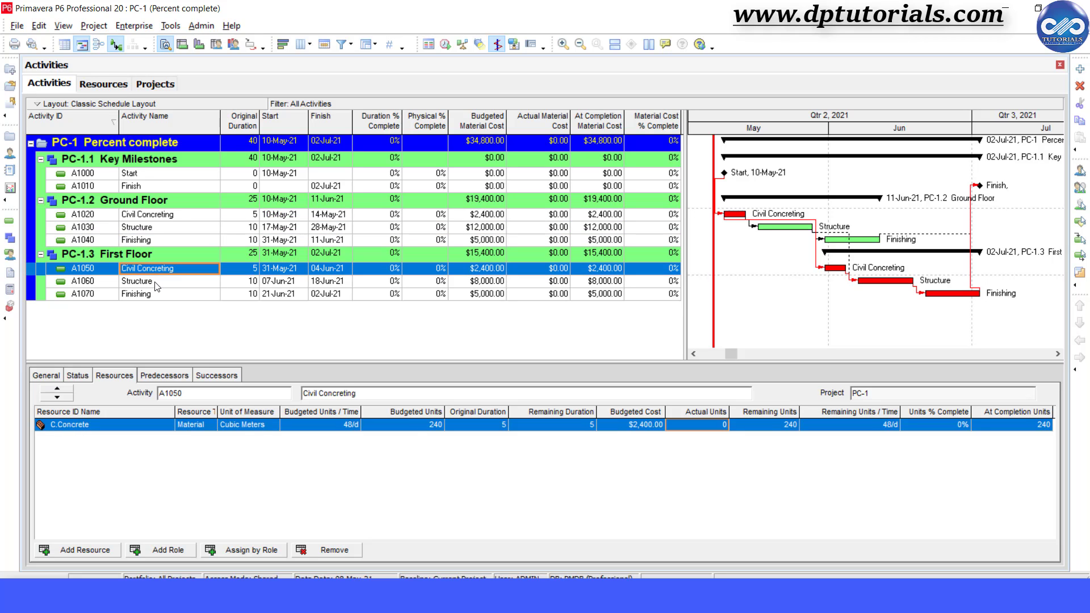
{"action": "left_click", "coordinate": [157, 284]}
{"action": "left_click", "coordinate": [158, 295]}
{"action": "left_click", "coordinate": [161, 216]}
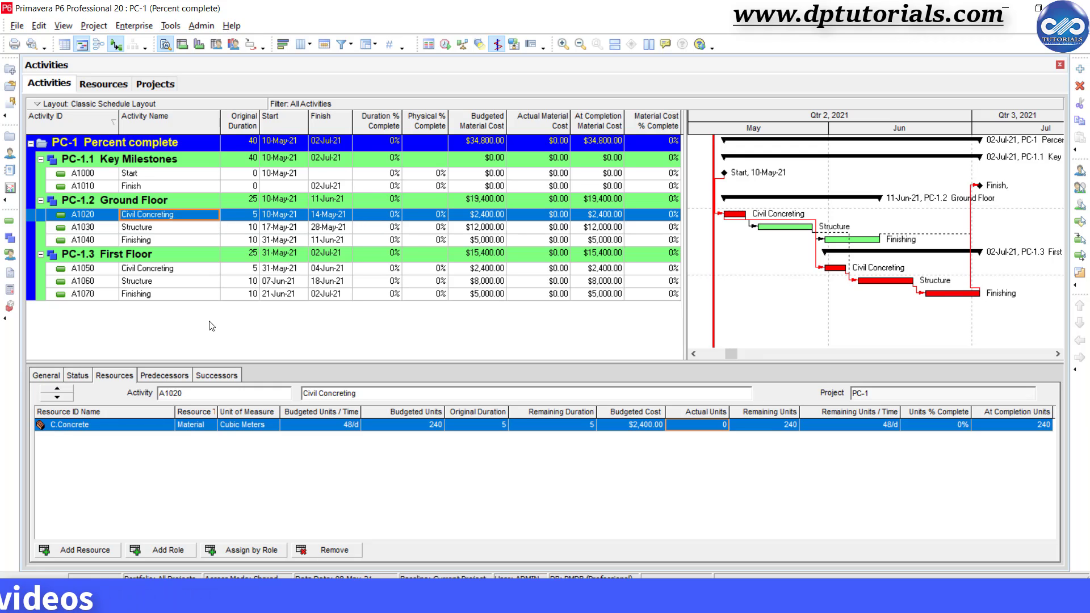
- Give the started Civil Concreting 2 days remaining: 144 concrete units actual, 96 remaining
{"action": "left_click", "coordinate": [78, 375]}
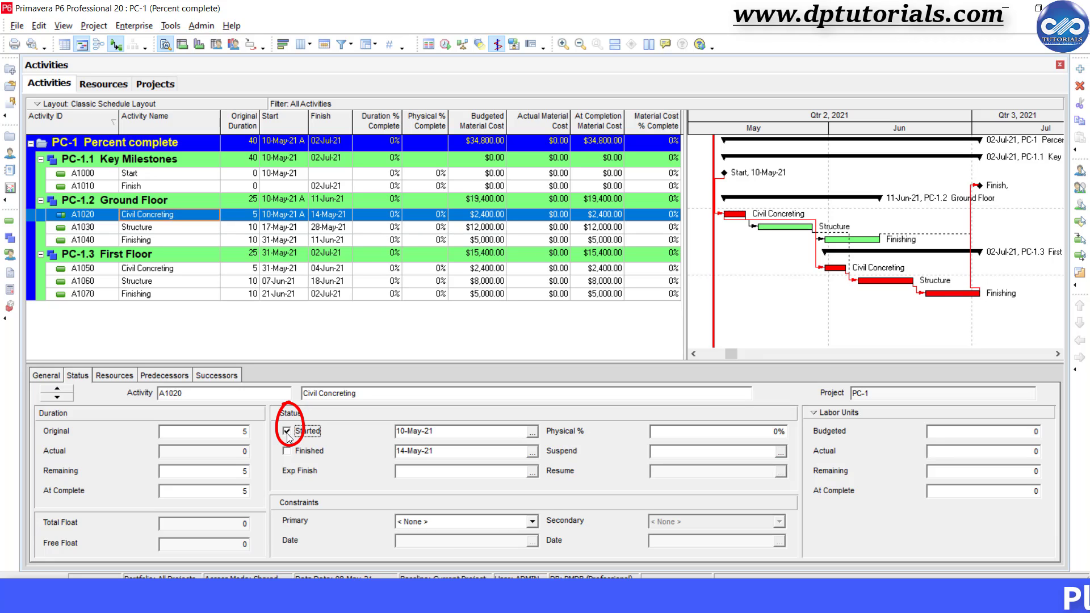
{"action": "left_click", "coordinate": [116, 376]}
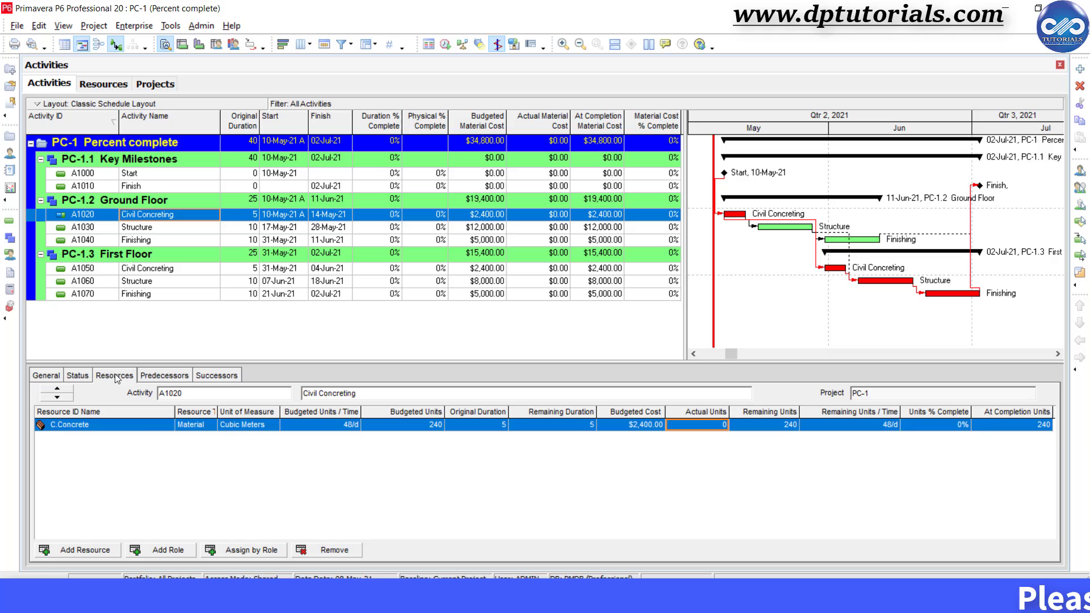
{"action": "left_click", "coordinate": [577, 426]}
{"action": "type", "text": "2"}
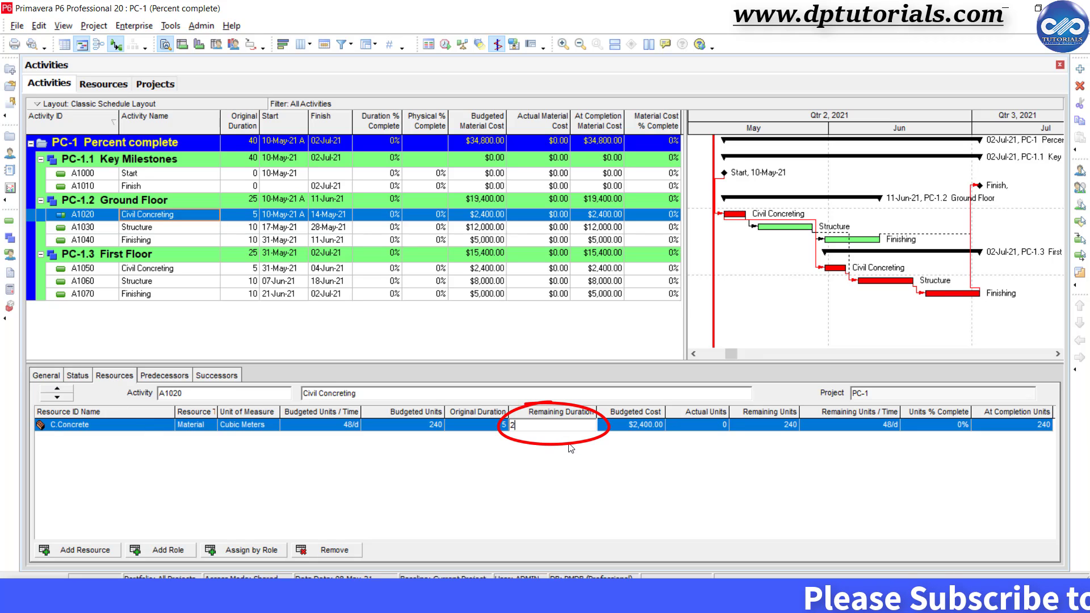
{"action": "key", "text": "Return"}
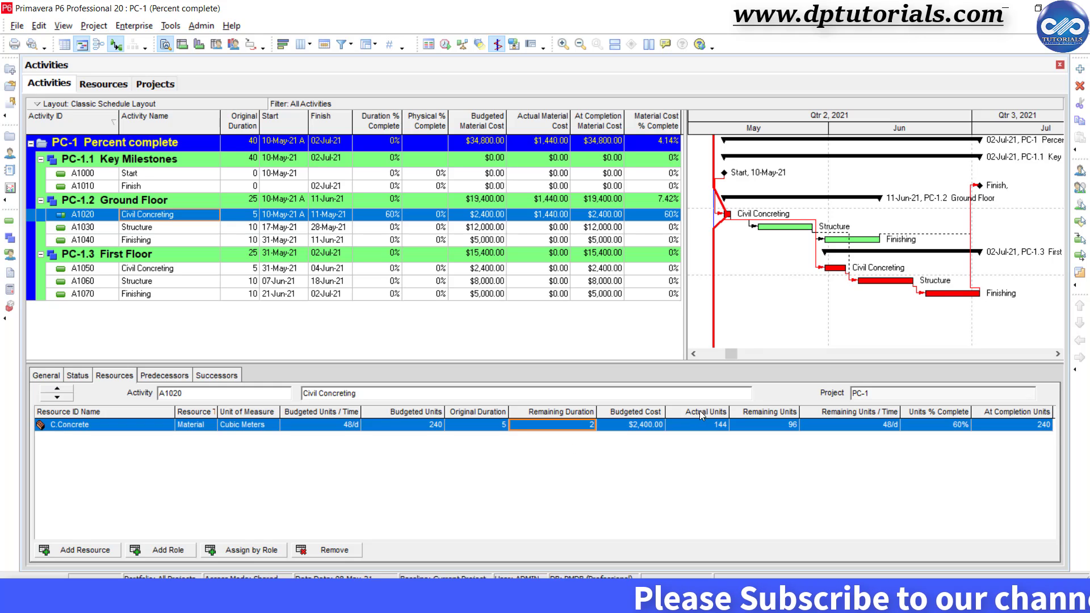
{"action": "mouse_move", "coordinate": [699, 407]}
{"action": "left_mouse_down"}
{"action": "mouse_move", "coordinate": [673, 404]}
{"action": "mouse_move", "coordinate": [679, 420]}
{"action": "mouse_move", "coordinate": [805, 441]}
{"action": "left_mouse_up"}
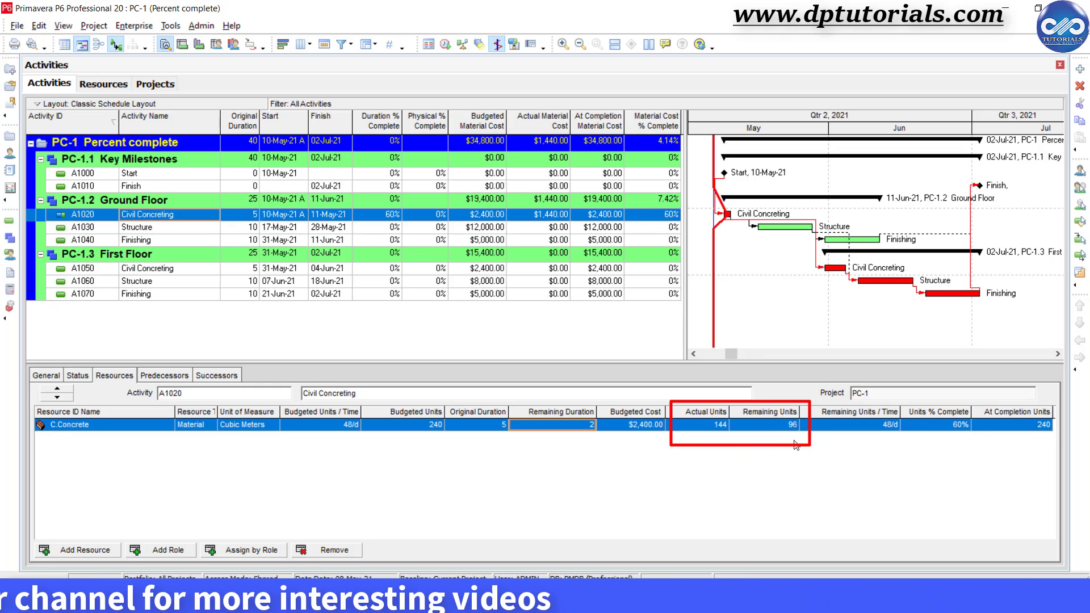
- Change C.Concrete actual units to 120, leaving 120 remaining at 50% units complete
{"action": "key", "text": "Escape"}
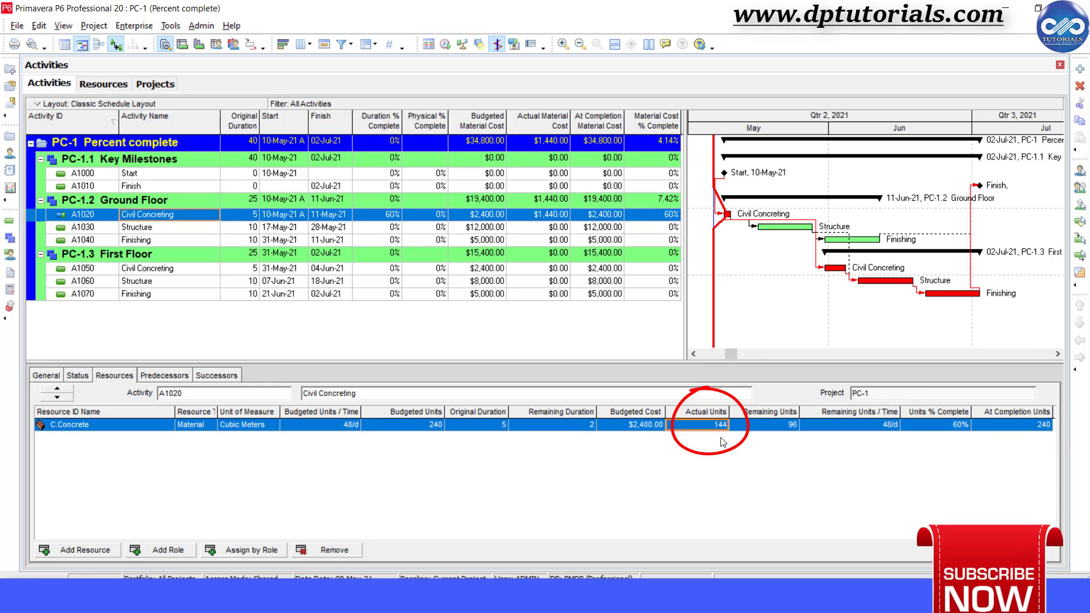
{"action": "type", "text": "120"}
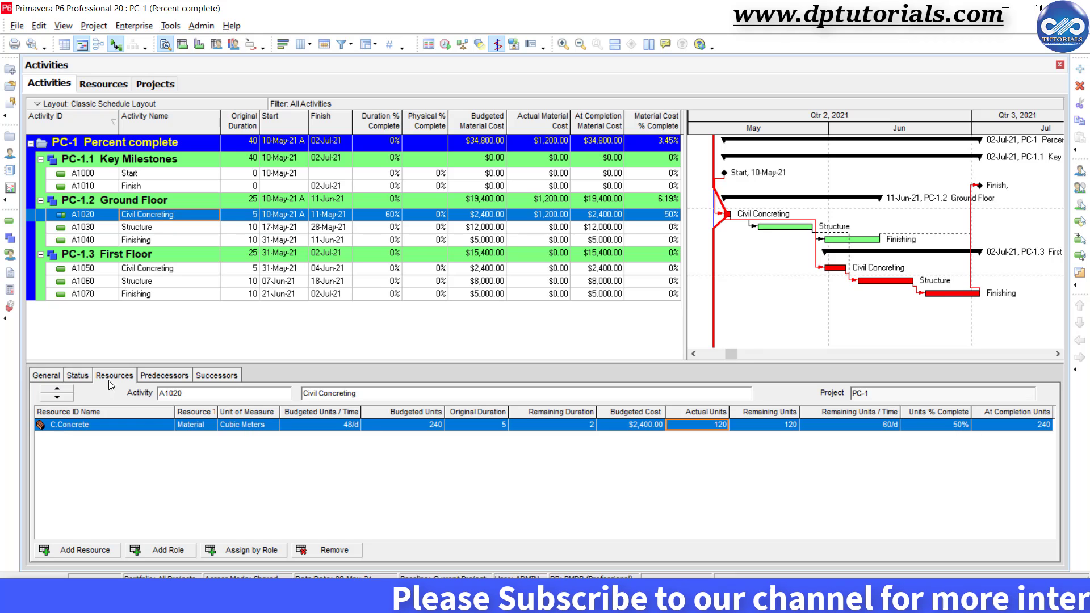
- Replace Civil Concreting's 0% physical percent complete with 50%
{"action": "left_click", "coordinate": [80, 373]}
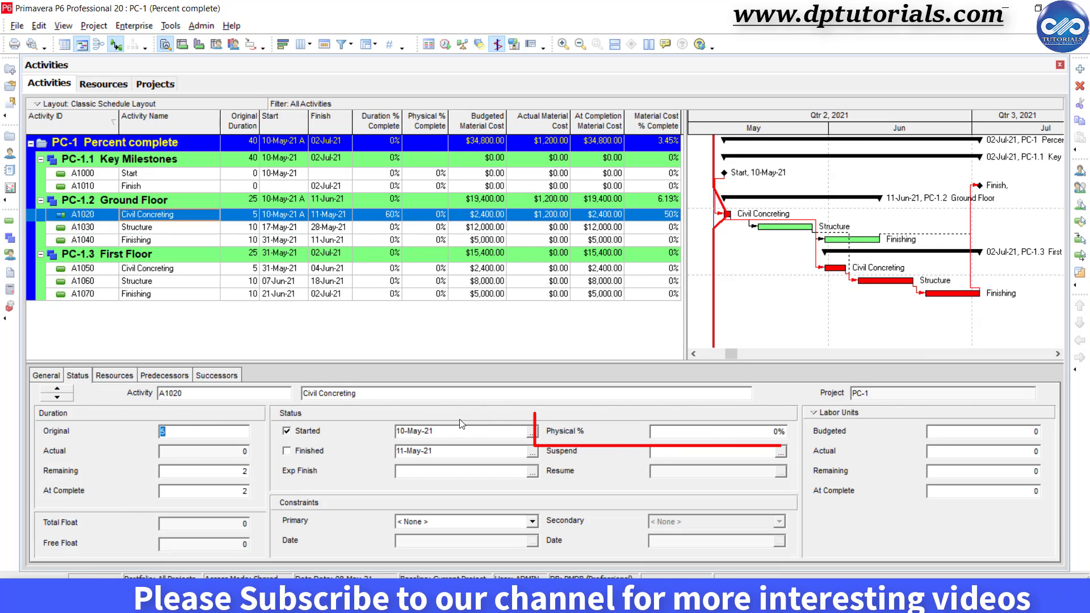
{"action": "left_click", "coordinate": [661, 432]}
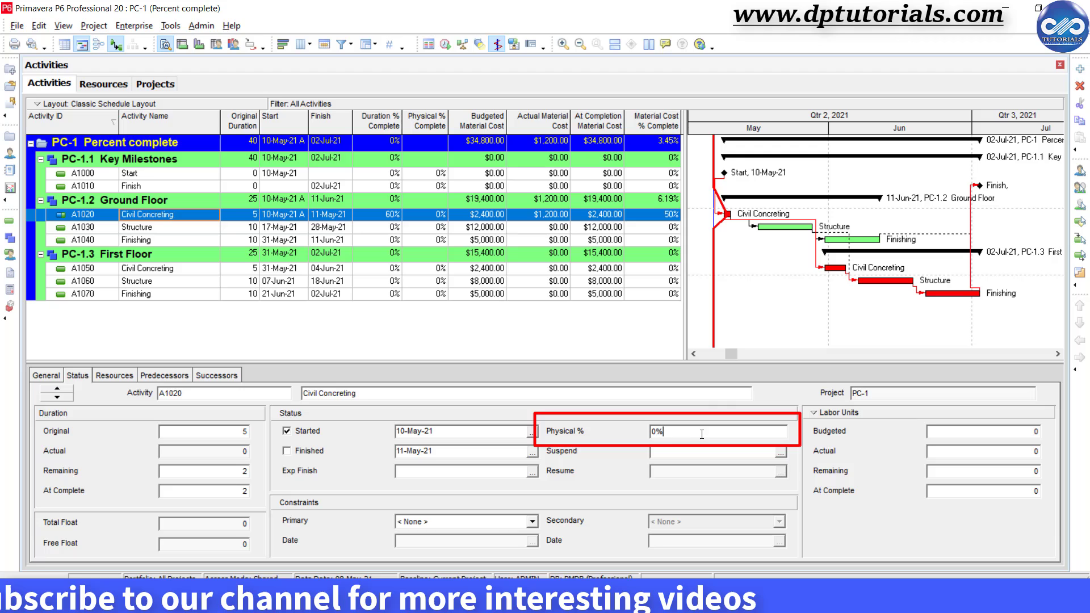
{"action": "left_click_drag", "start_coordinate": [662, 432], "coordinate": [619, 427]}
{"action": "type", "text": "50"}
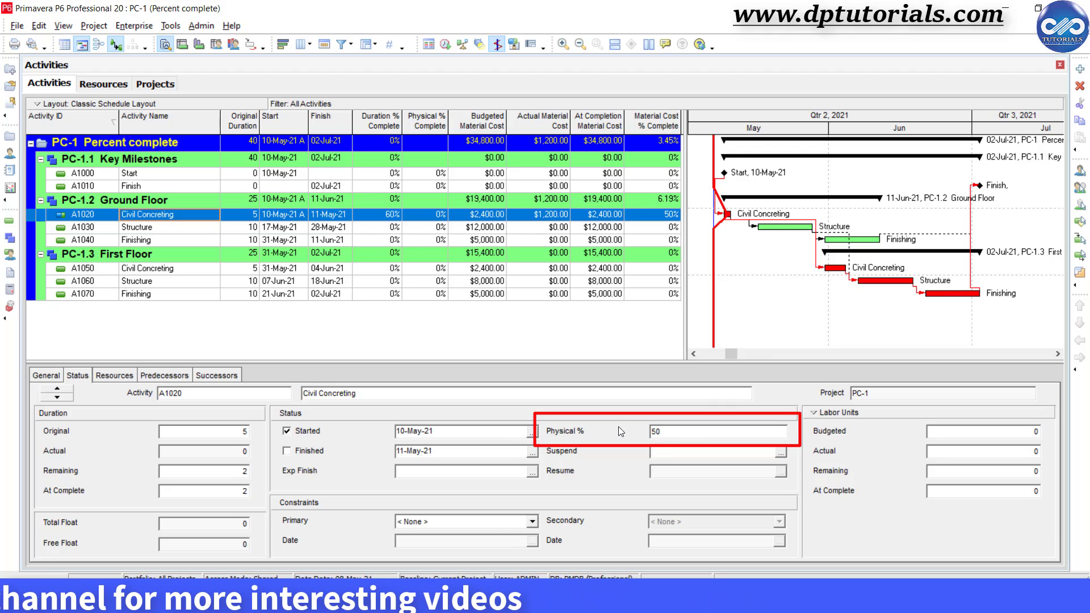
{"action": "key", "text": "Return"}
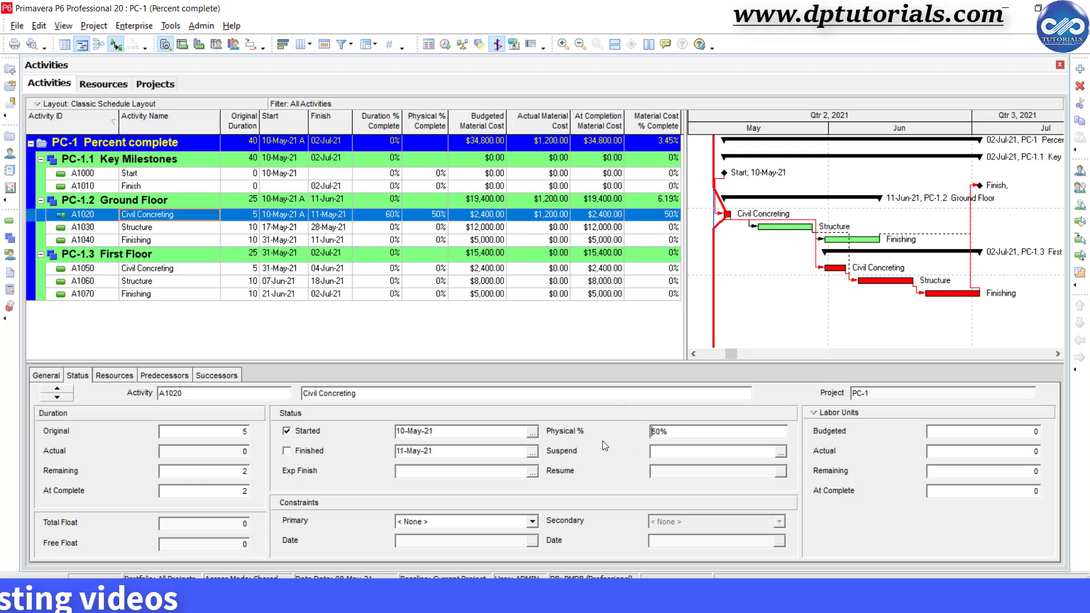
- Reschedule with 15-May-21 applied as the data date for all projects
{"action": "left_click", "coordinate": [444, 46]}
{"action": "left_click", "coordinate": [498, 271]}
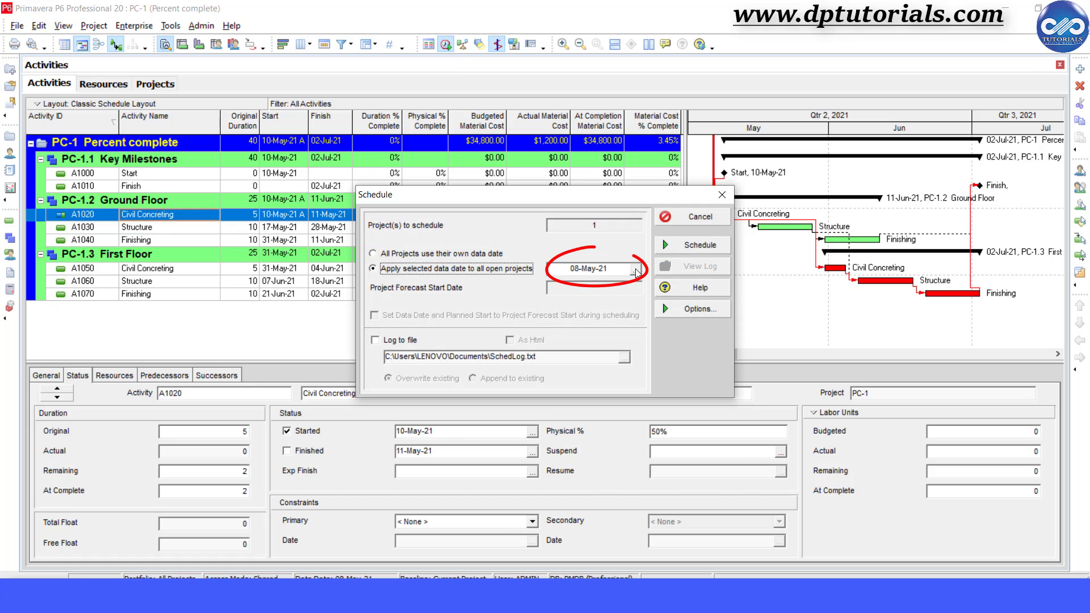
{"action": "left_click", "coordinate": [635, 270]}
{"action": "left_click", "coordinate": [625, 501]}
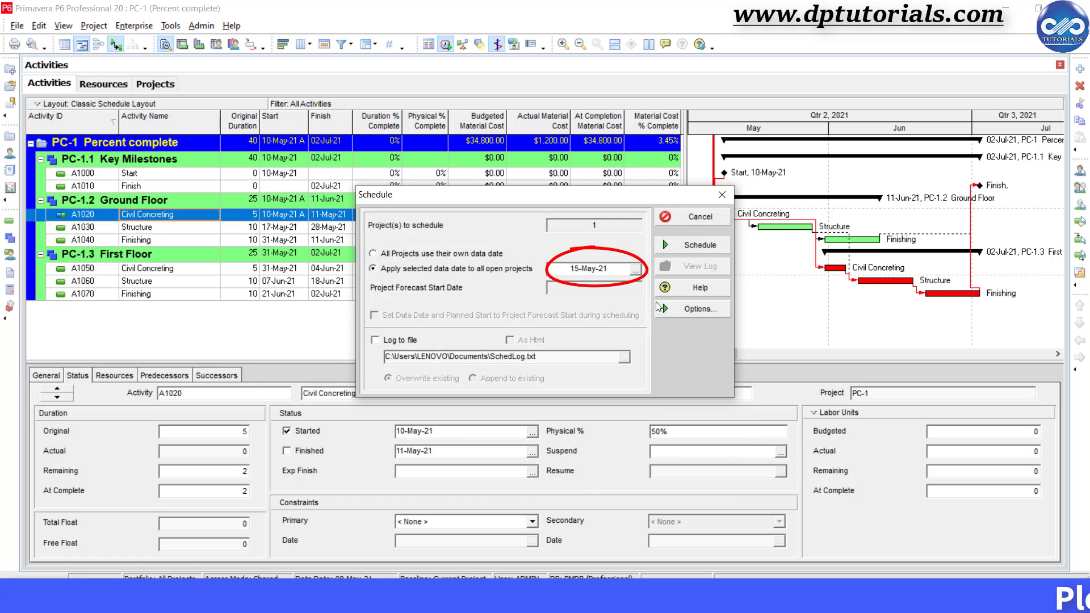
{"action": "left_click", "coordinate": [686, 246]}
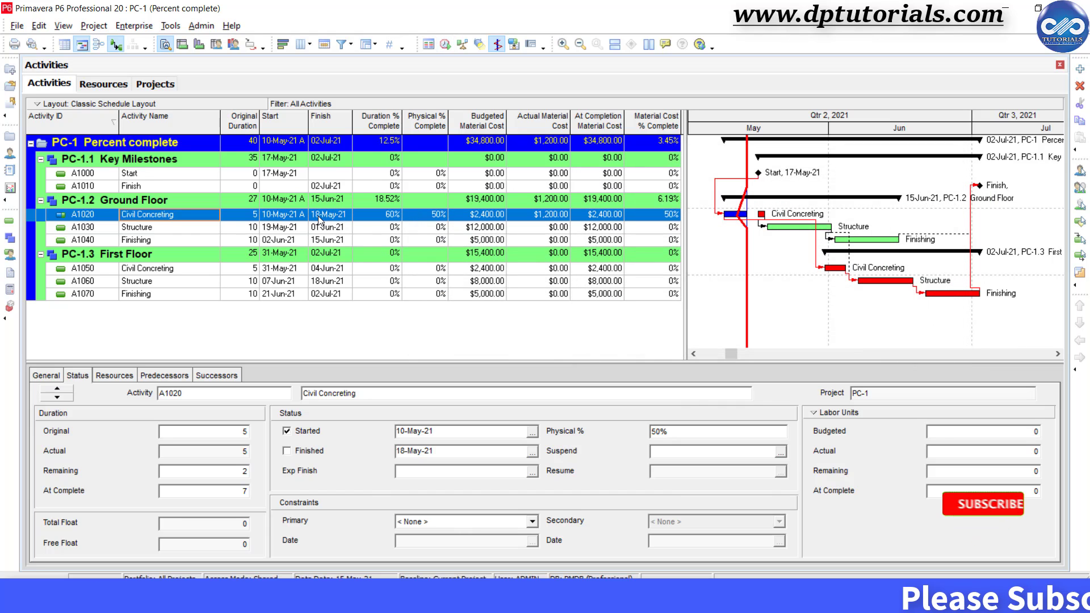
{"action": "left_click", "coordinate": [388, 215]}
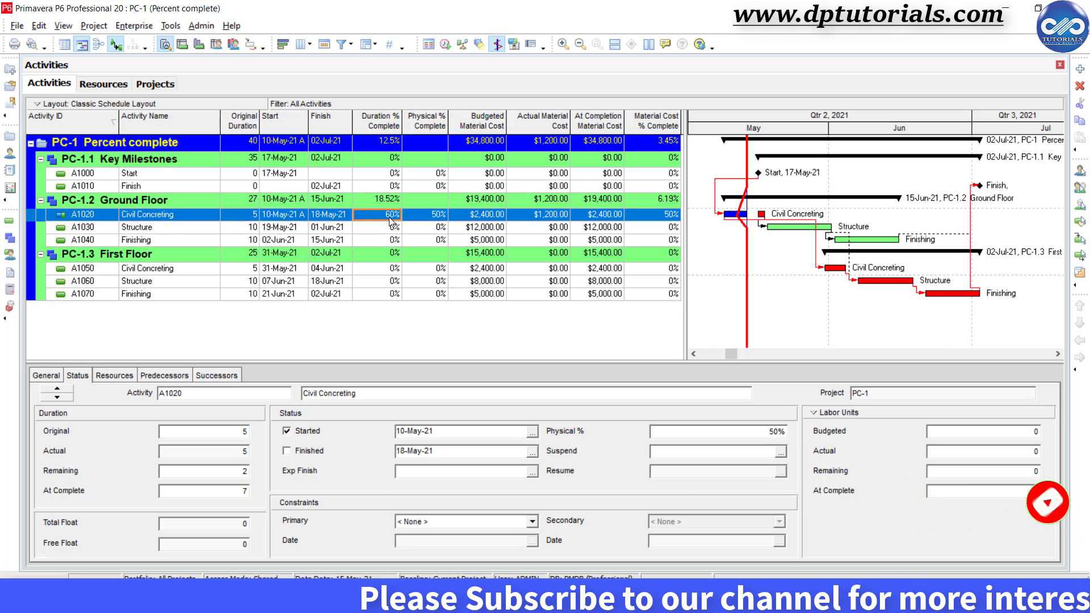
{"action": "left_click", "coordinate": [447, 218]}
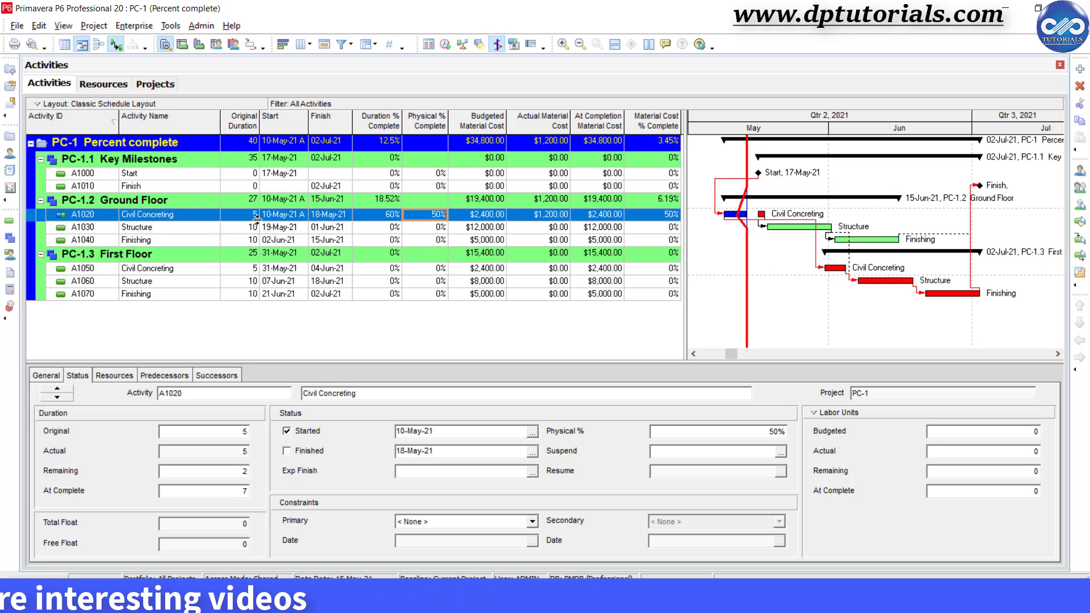
{"action": "left_click_drag", "start_coordinate": [267, 220], "coordinate": [306, 230]}
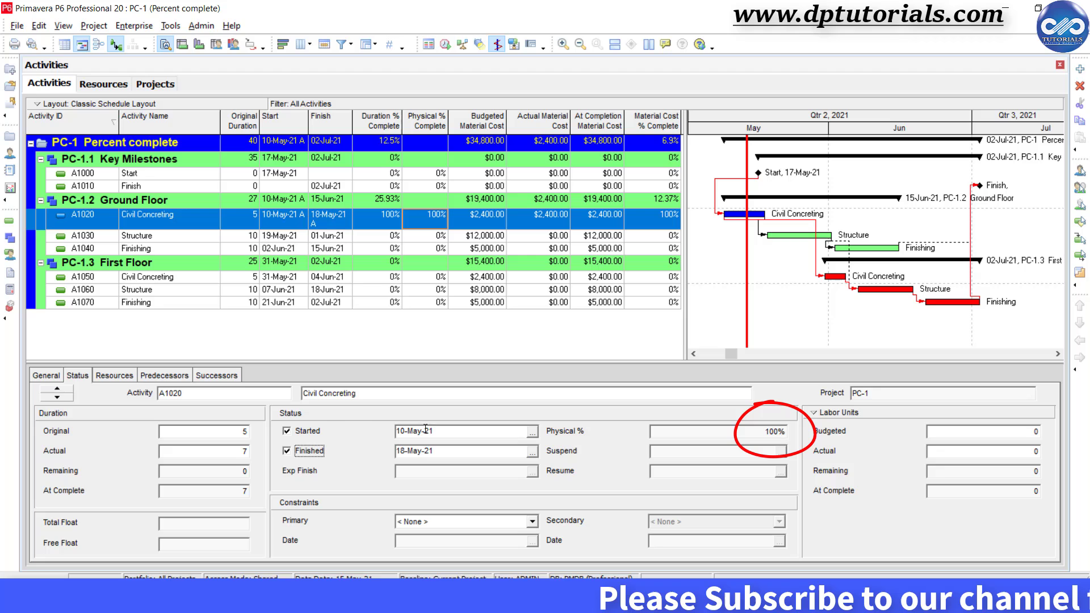
- Review the finished C.Concrete assignment: 240 actual units, 0 remaining, 100% units complete
{"action": "left_click", "coordinate": [111, 378]}
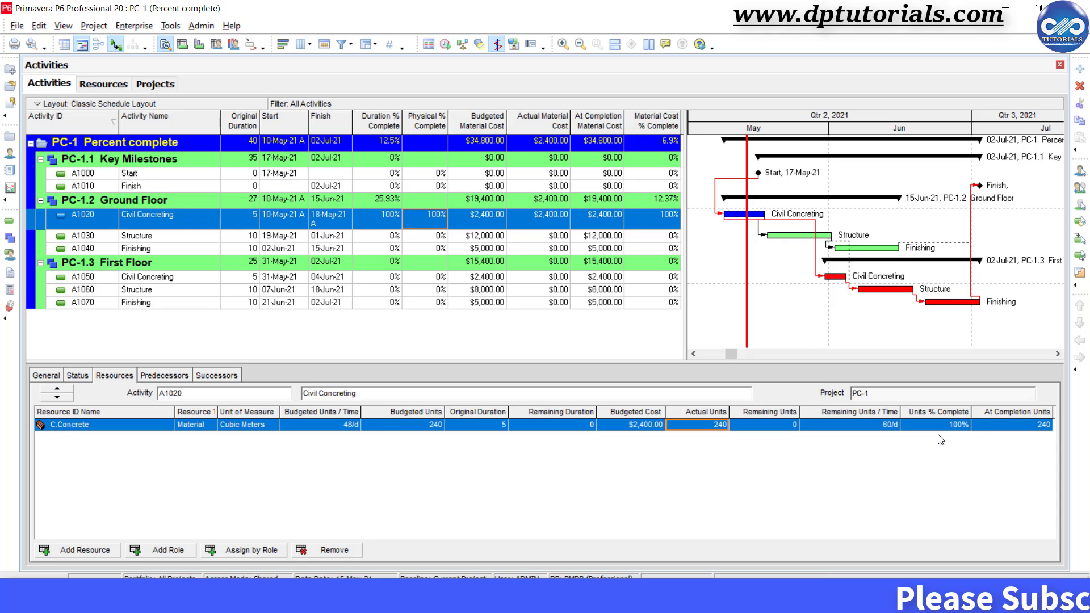
- Widen the Finish column and check the Structure and first-floor Civil Concreting activities
{"action": "left_click", "coordinate": [370, 235]}
{"action": "left_click_drag", "start_coordinate": [355, 124], "coordinate": [362, 125]}
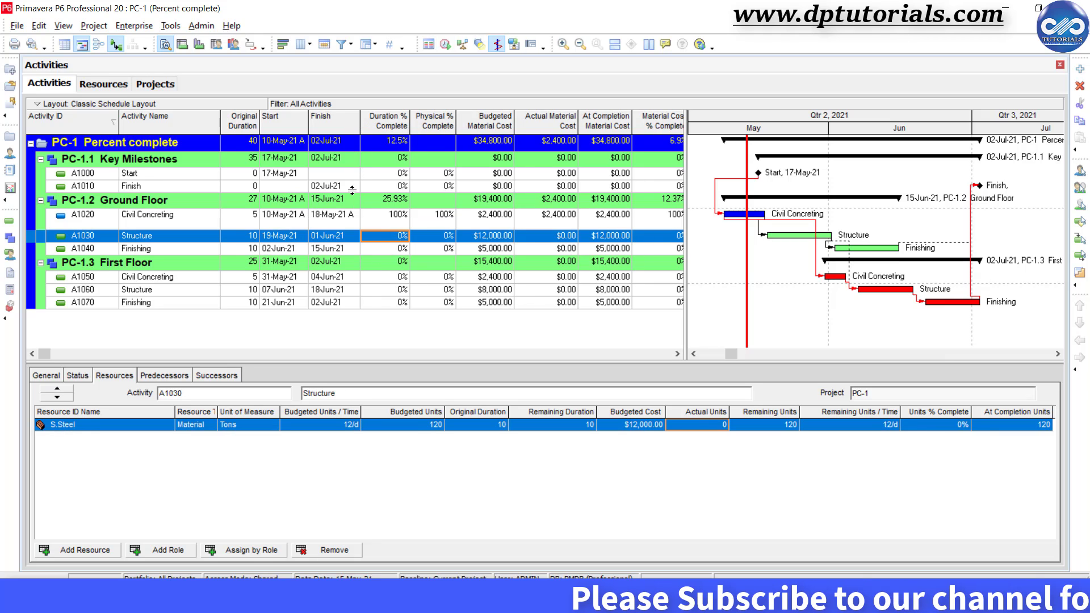
{"action": "left_click", "coordinate": [340, 249]}
{"action": "left_click", "coordinate": [335, 276]}
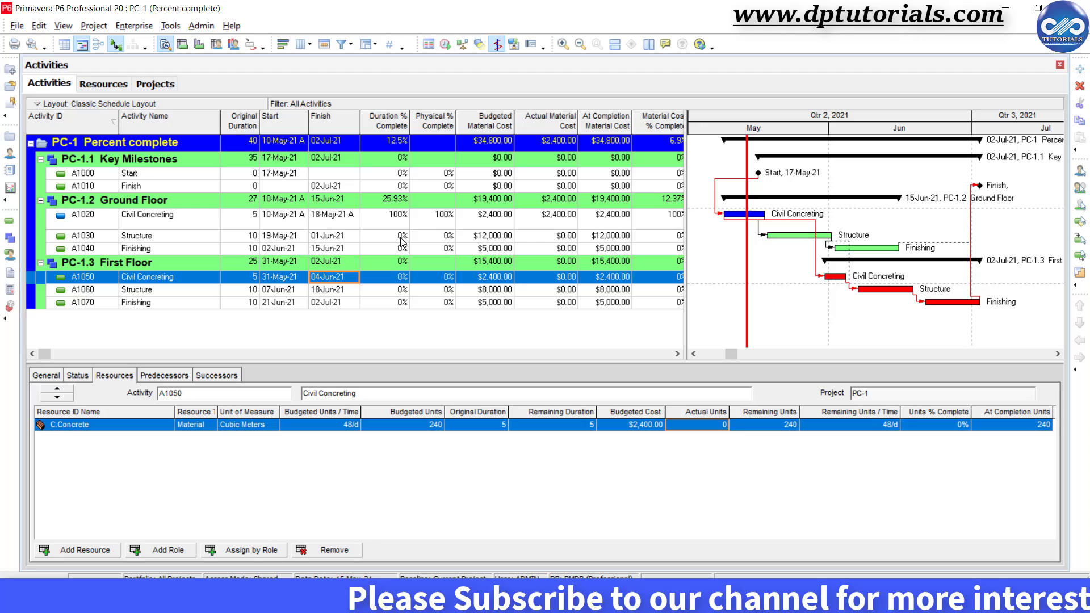
- Review progress of finished Civil Concreting, Finishing, and the first-floor Structure and Civil Concreting activities
{"action": "left_click", "coordinate": [402, 225]}
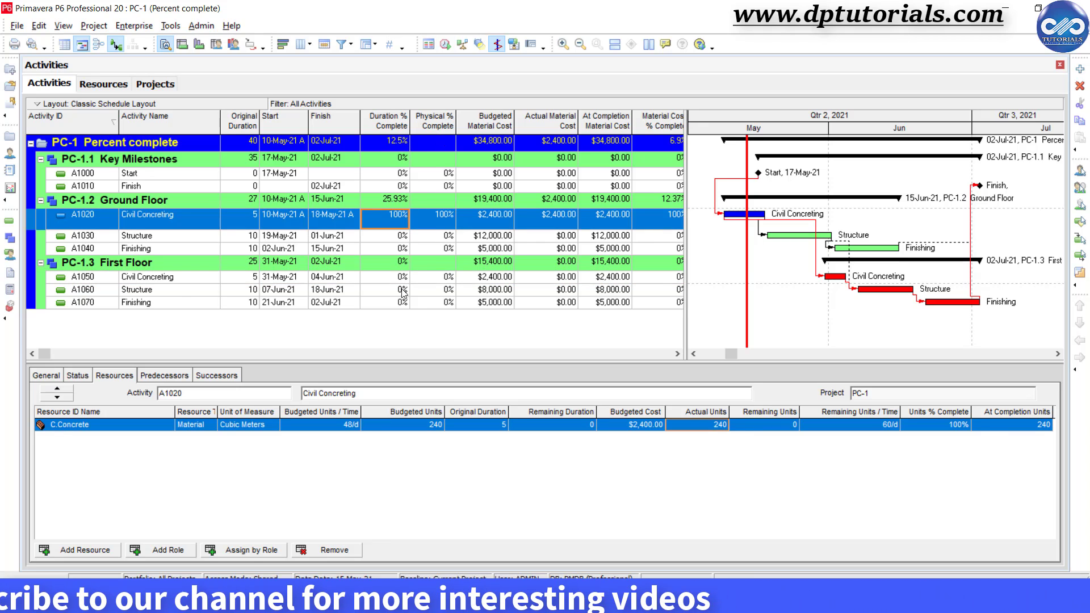
{"action": "left_click", "coordinate": [434, 301]}
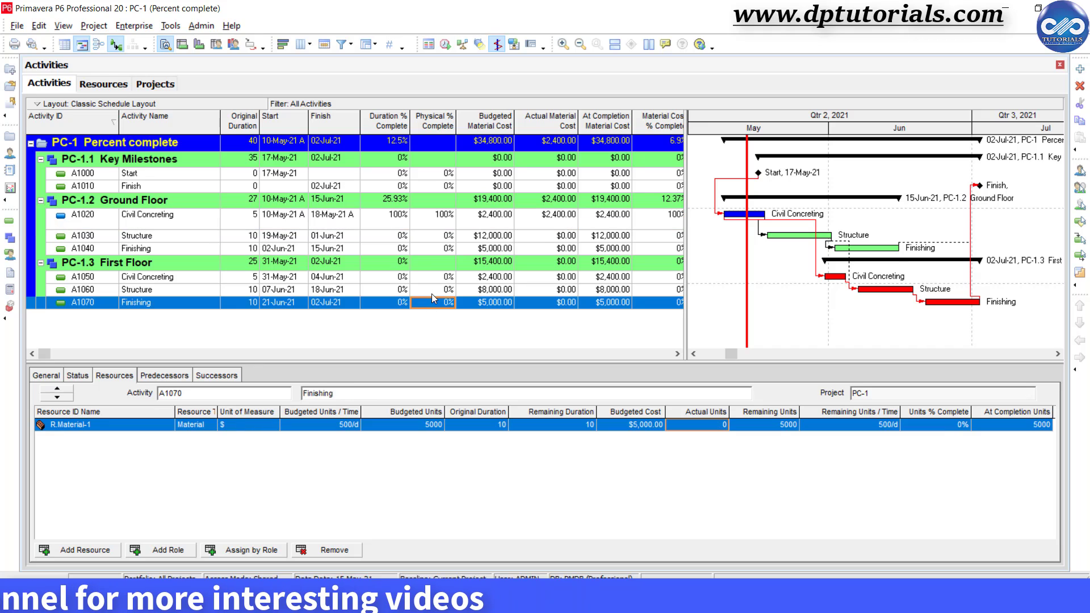
{"action": "left_click", "coordinate": [434, 288]}
{"action": "left_click", "coordinate": [431, 281]}
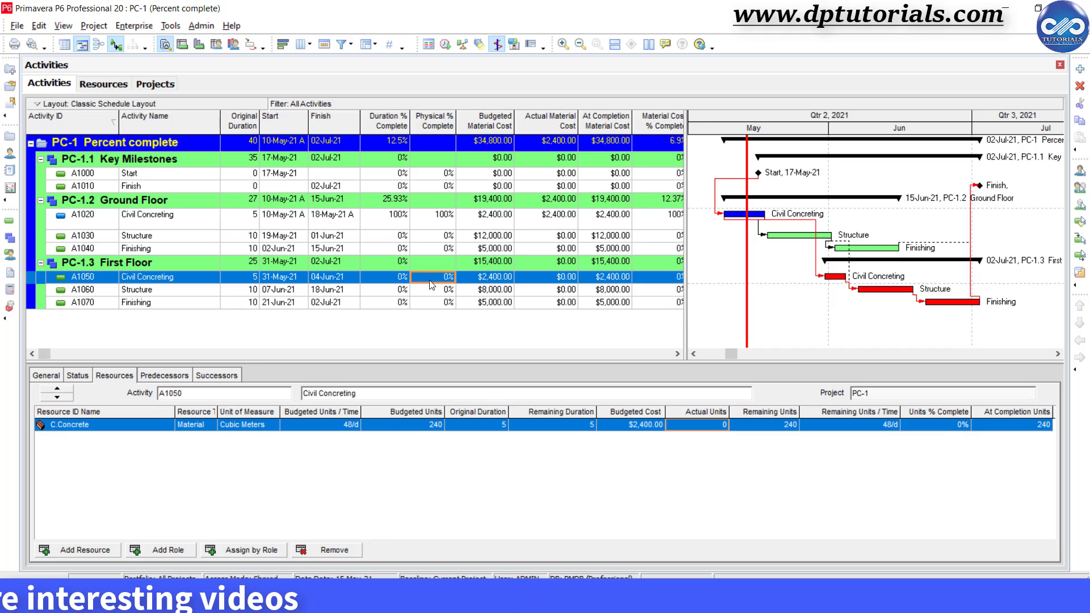